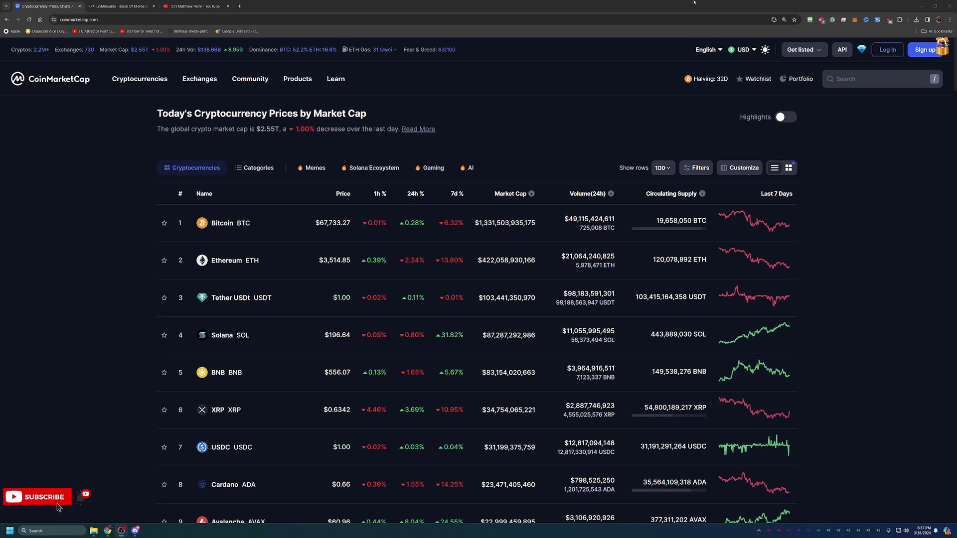
pyautogui.middleClick(216, 2)
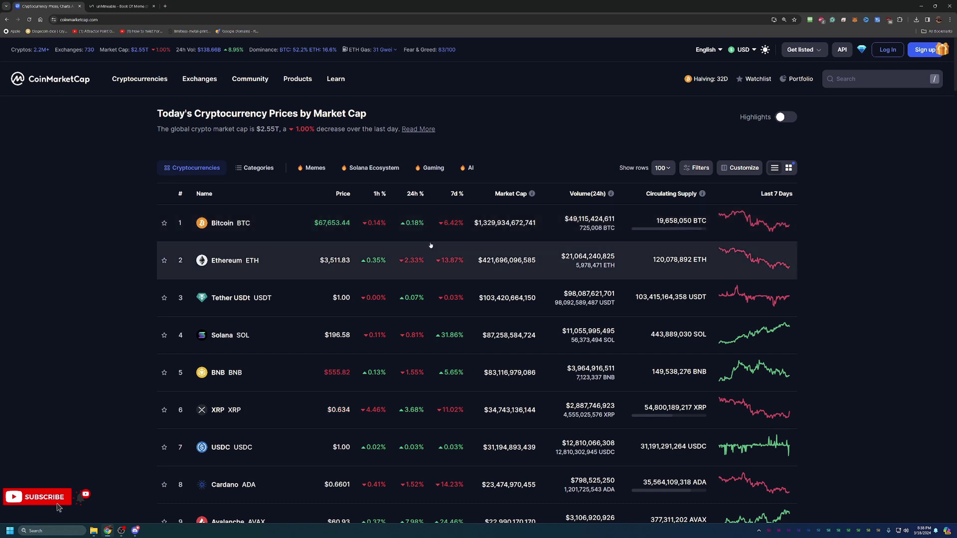
pyautogui.scroll(-1, 423, 244)
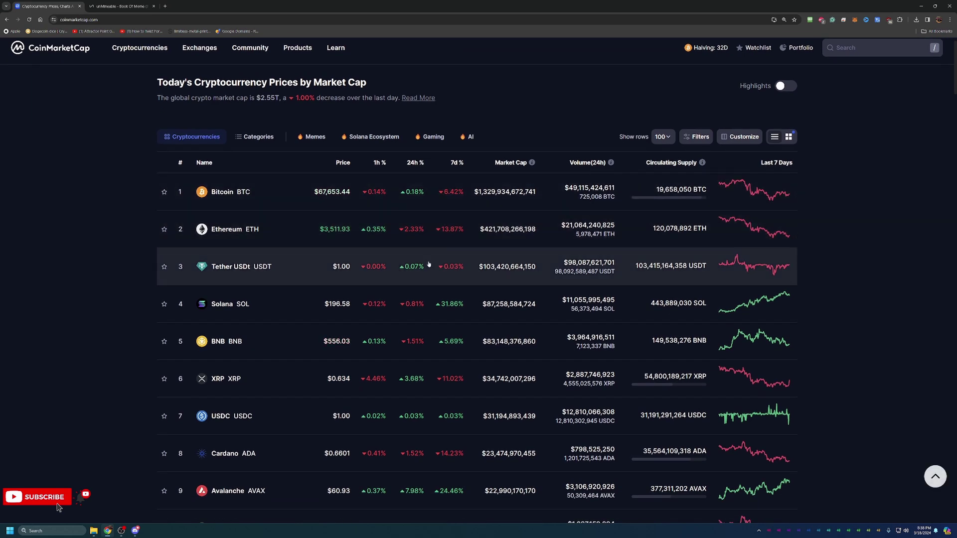
pyautogui.scroll(-1, 427, 277)
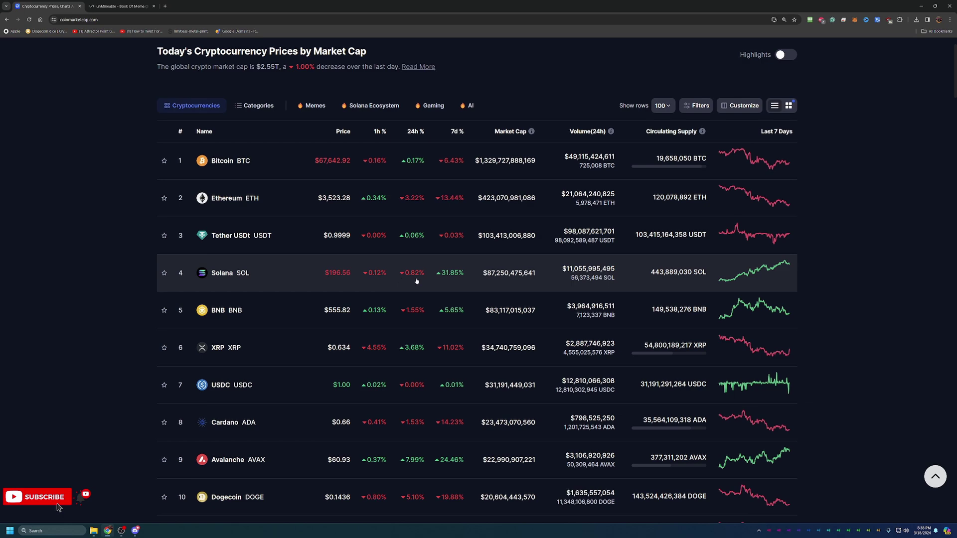
pyautogui.scroll(-1, 334, 279)
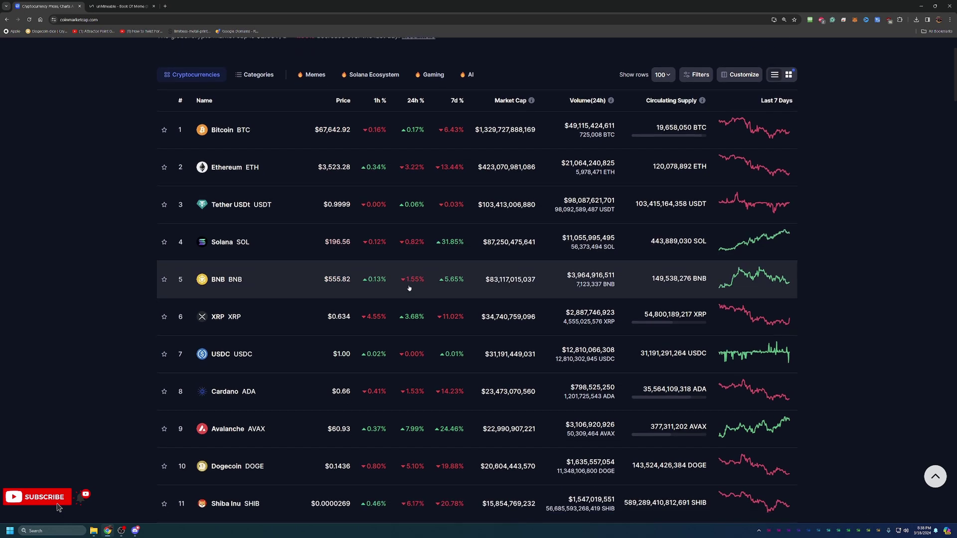
pyautogui.scroll(-1, 334, 280)
pyautogui.scroll(-1, 319, 274)
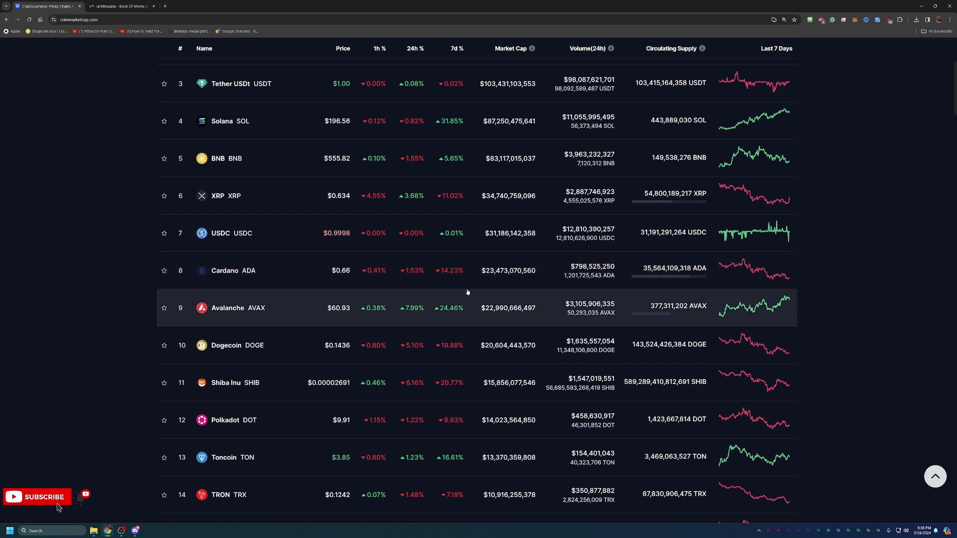
pyautogui.scroll(2, 586, 265)
pyautogui.scroll(3, 586, 265)
# Open the BOOK OF MEME (BOME) page from Trending and stretch its price chart back several days
pyautogui.click(772, 80)
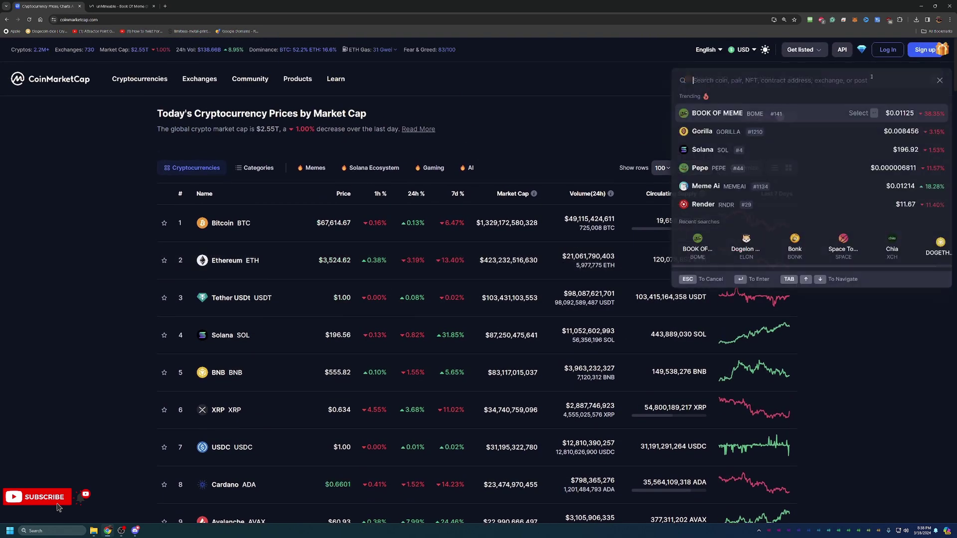
pyautogui.click(747, 114)
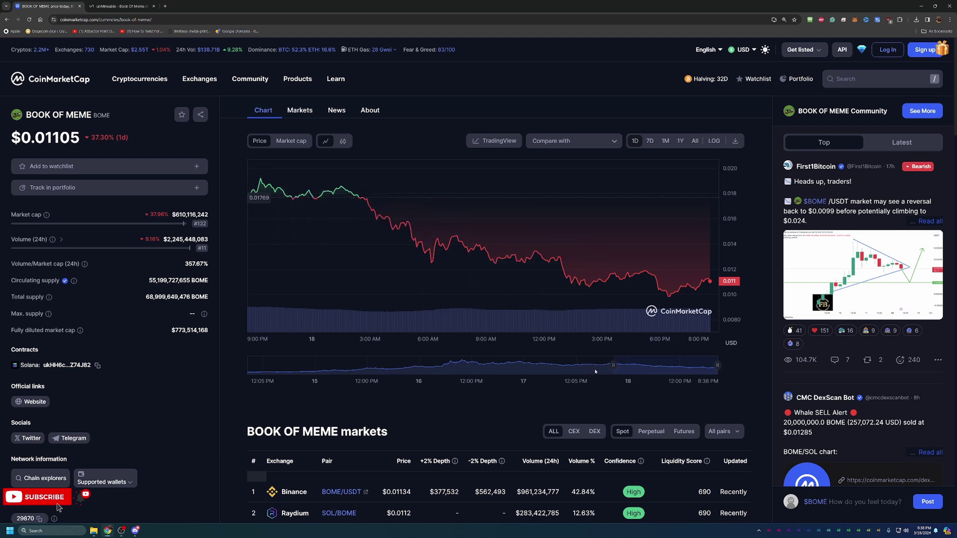
pyautogui.moveTo(612, 364); pyautogui.dragTo(247, 365)
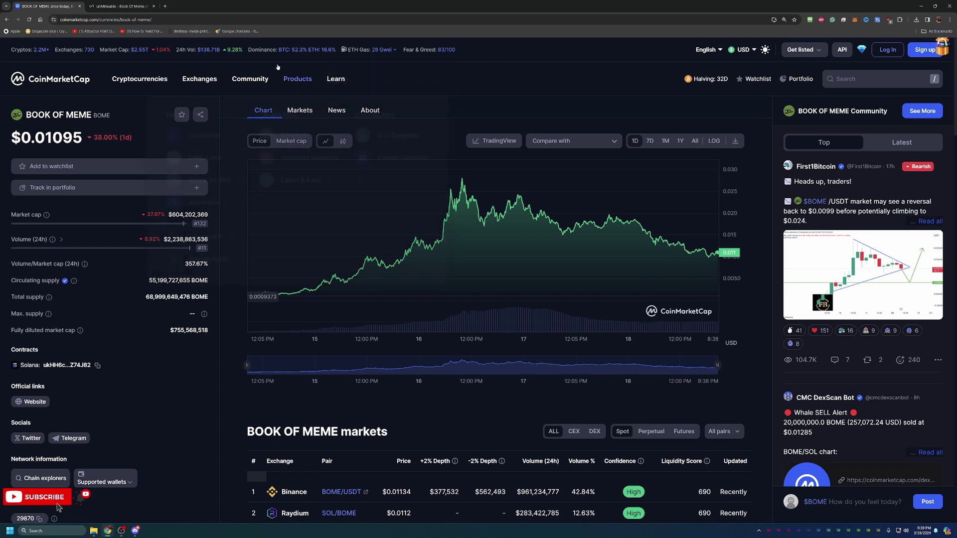
# On the unMineable BOME page, page through the algorithm cards and select Kawpow (kp.unmineable.com)
pyautogui.click(136, 2)
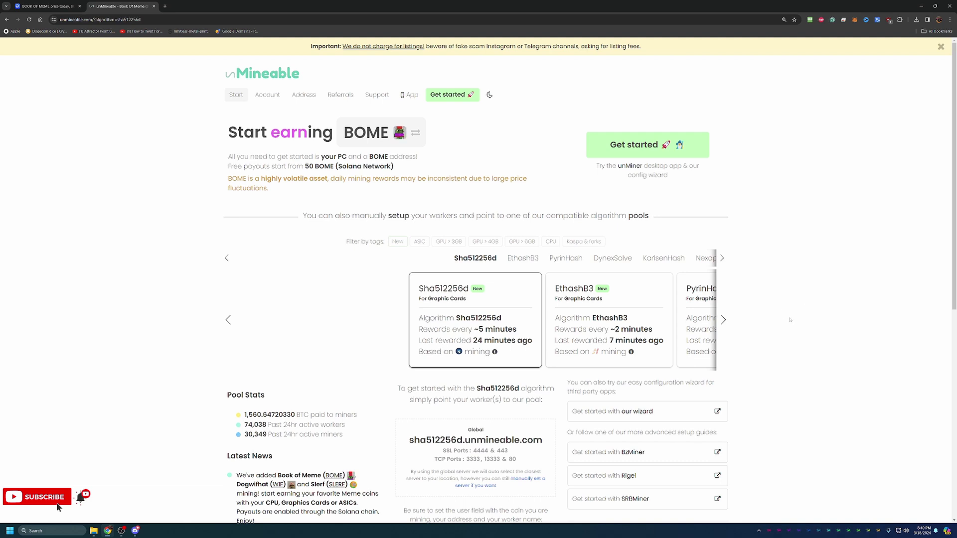
pyautogui.click(723, 321)
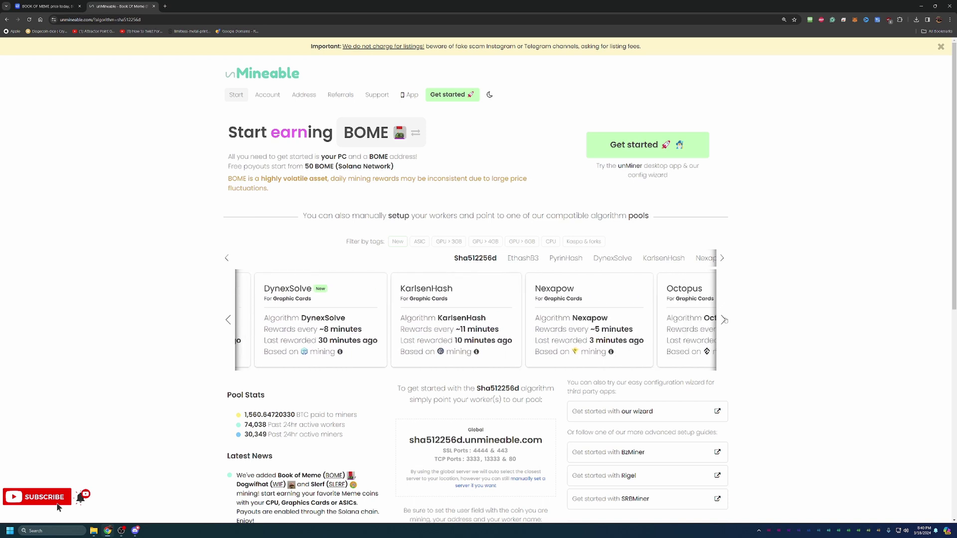
pyautogui.click(724, 320)
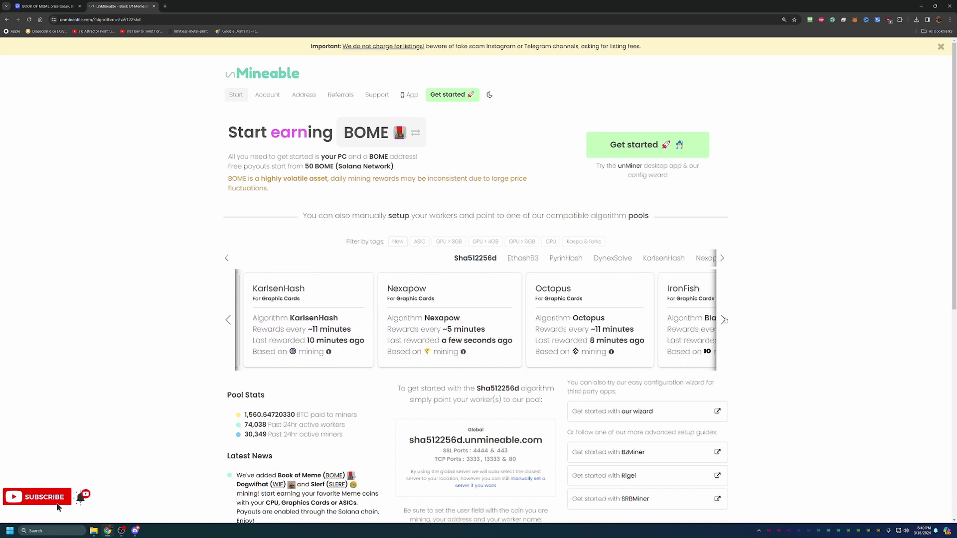
pyautogui.click(723, 320)
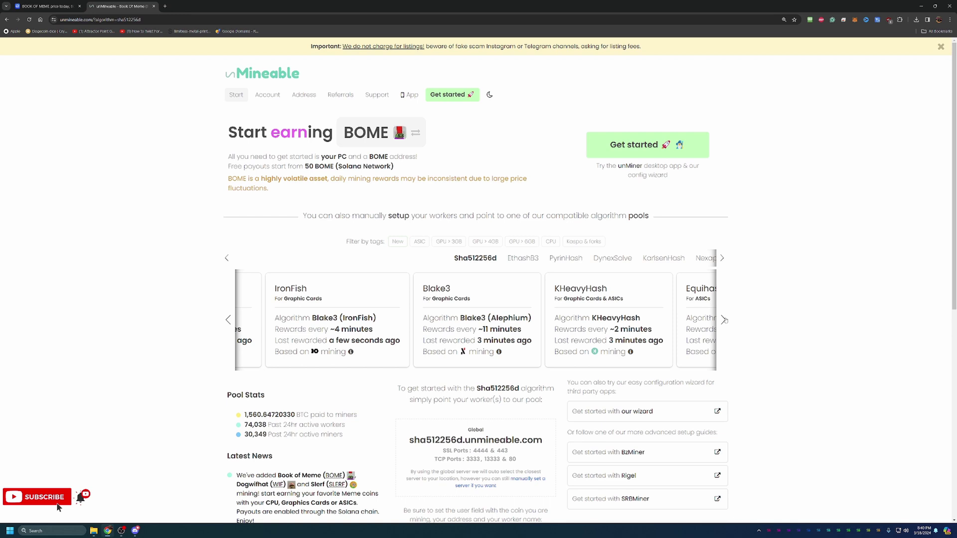
pyautogui.click(724, 320)
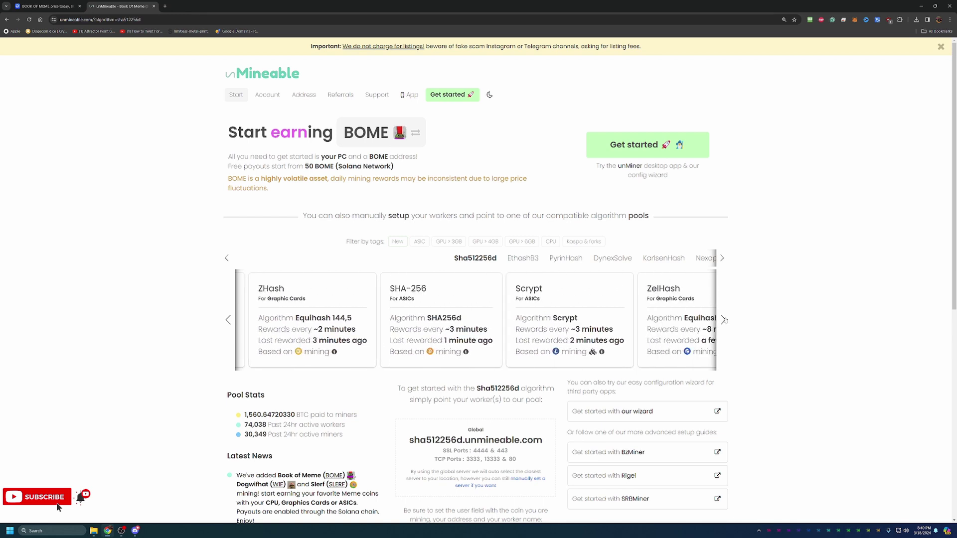
pyautogui.click(723, 320)
pyautogui.click(723, 320)
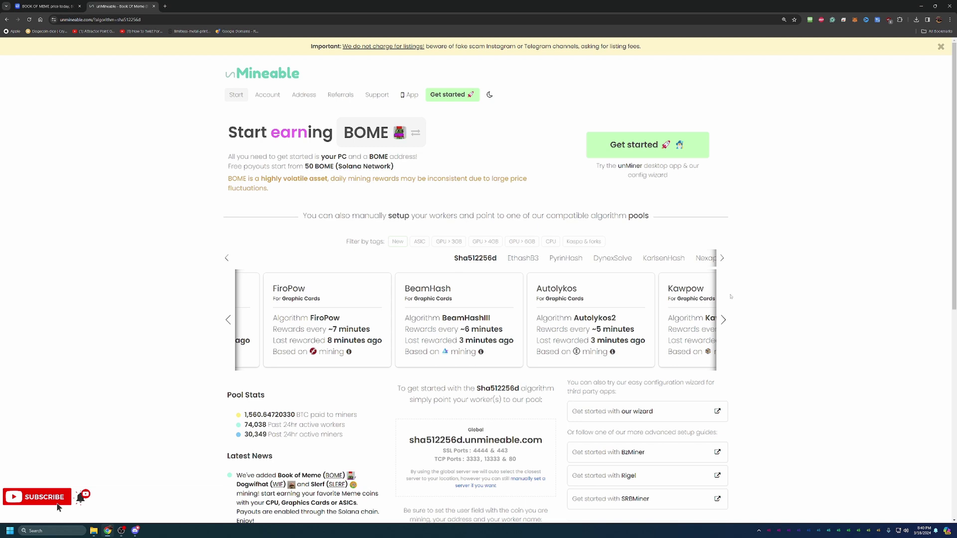
pyautogui.click(699, 308)
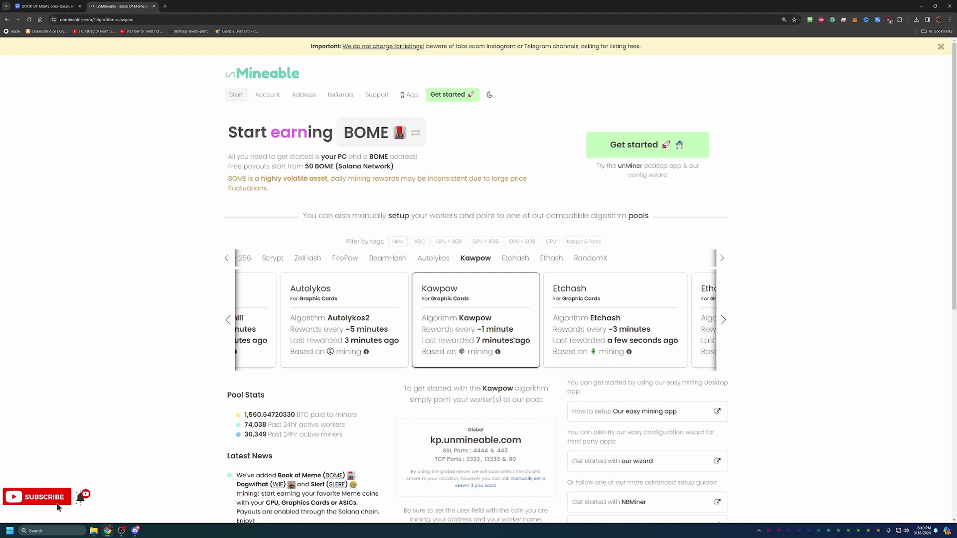
# Scroll down and launch the 'Get started with our wizard' setup for mining apps
pyautogui.scroll(-2, 790, 336)
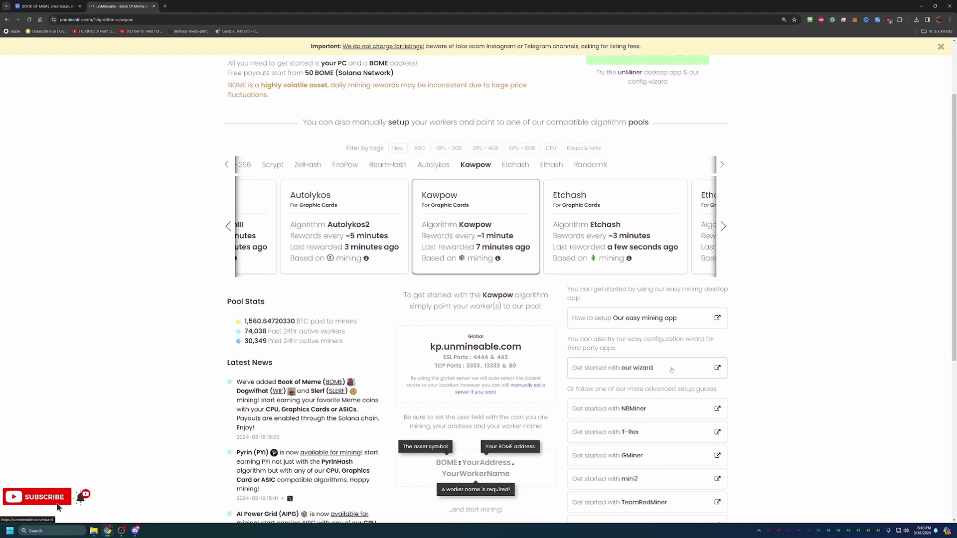
pyautogui.click(671, 370)
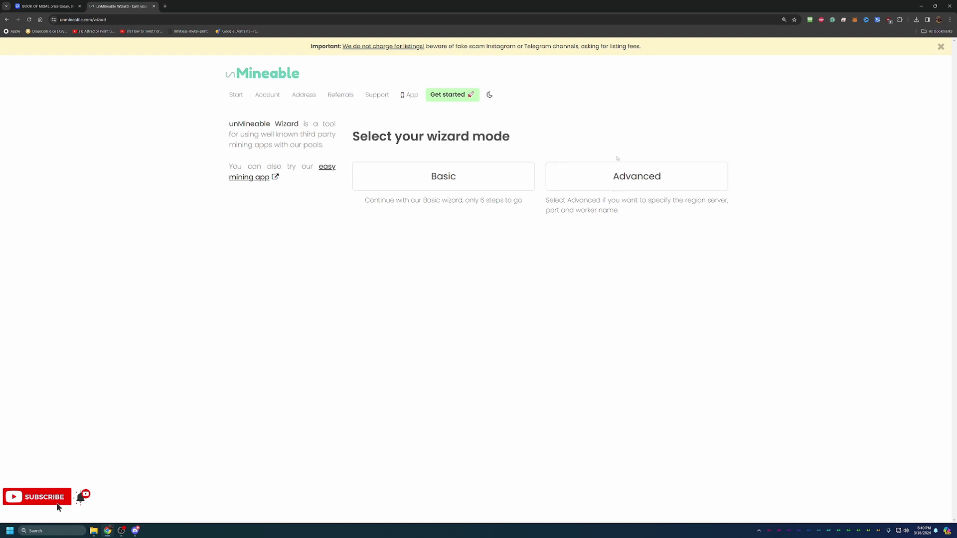
# Choose Basic mode, Graphics Card (GPU), Kawpow and Book Of Meme (BOME) in the wizard
pyautogui.click(422, 177)
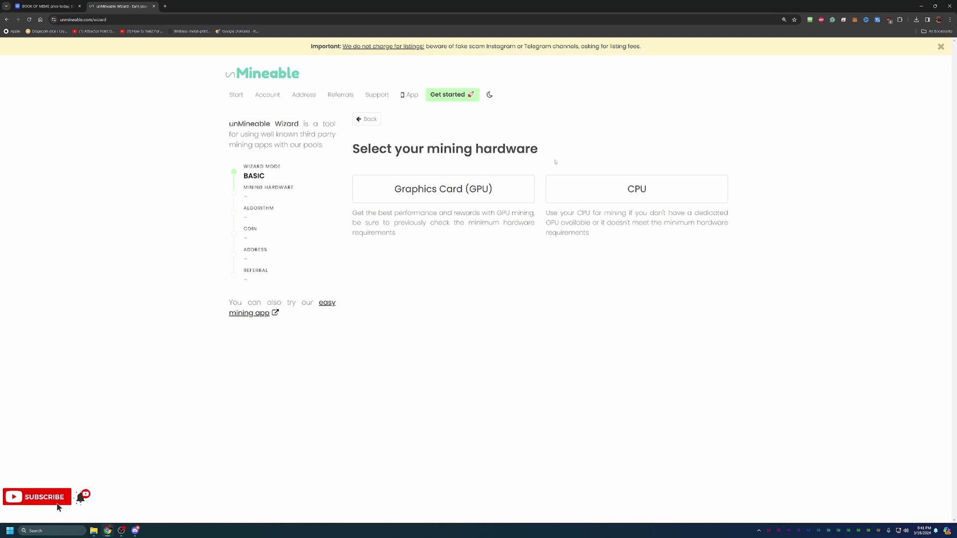
pyautogui.click(479, 189)
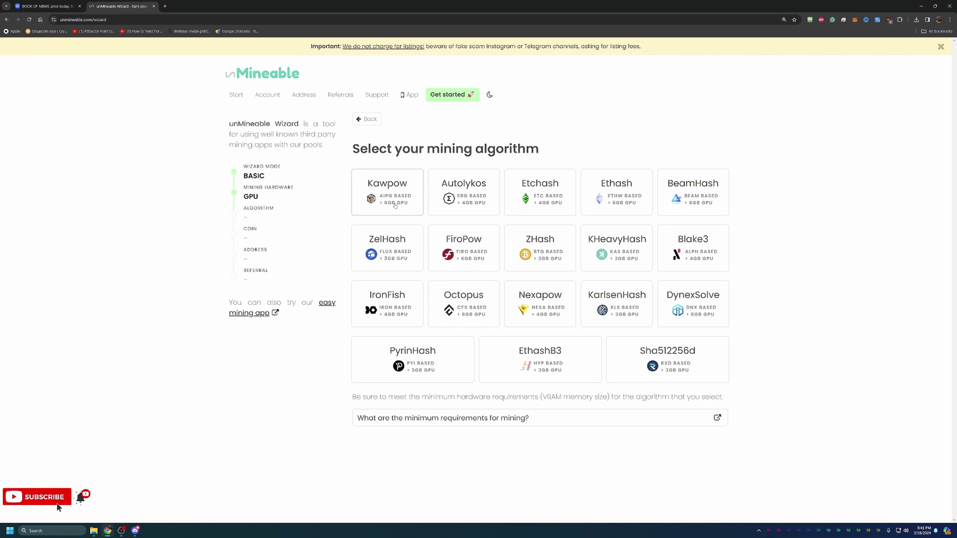
pyautogui.click(395, 206)
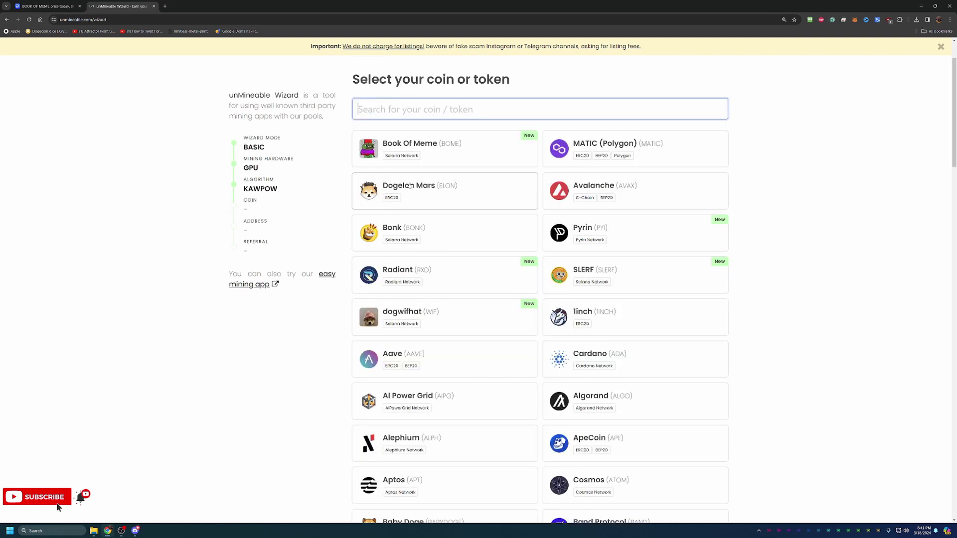
pyautogui.click(456, 156)
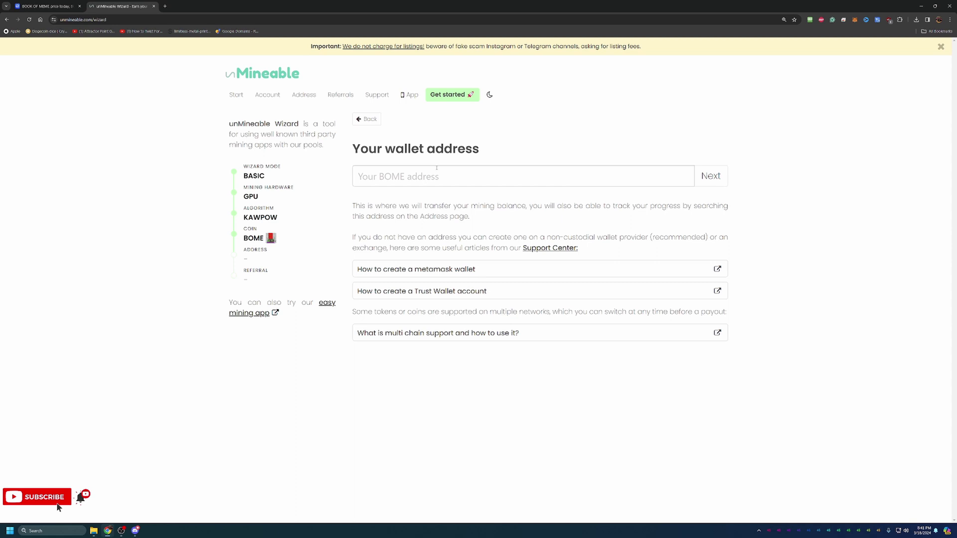
# Paste the wallet address into the 'Your BOME address' field
pyautogui.click(437, 168)
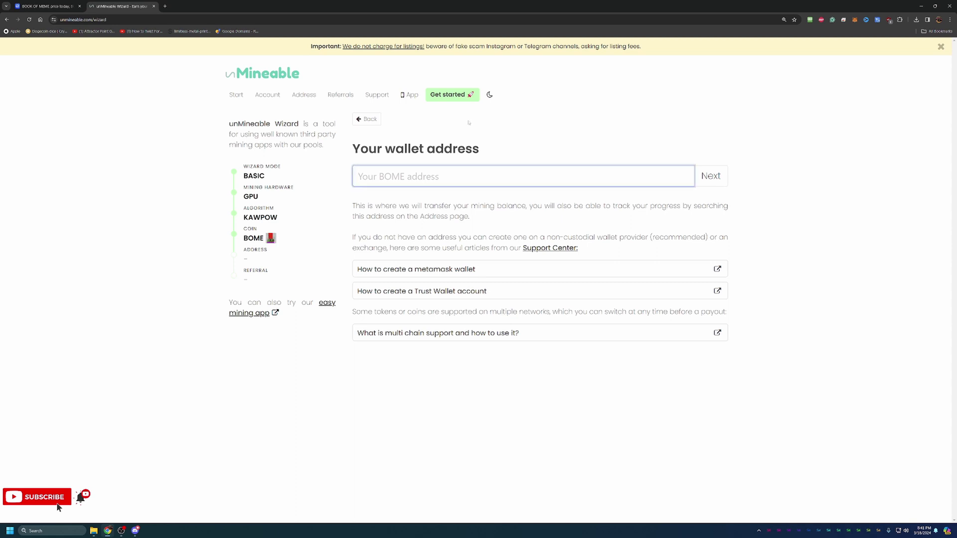
pyautogui.hotkey('ctrl', 'v')
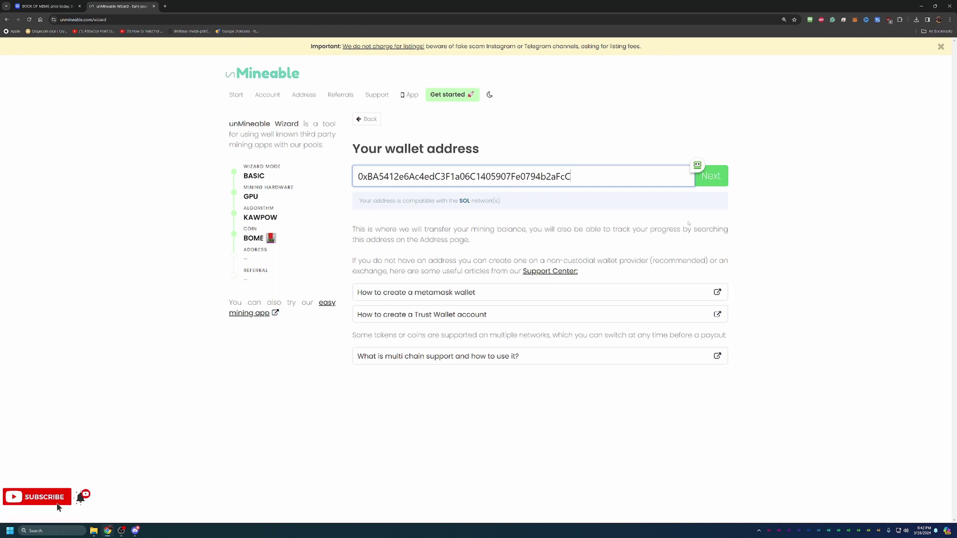
# Confirm the wallet address and type the referral code into the referral field
pyautogui.click(721, 185)
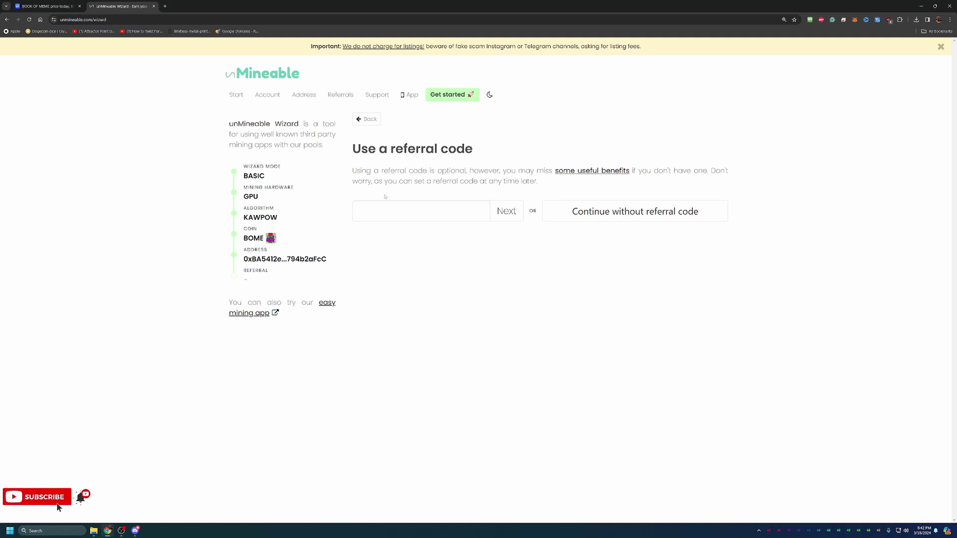
pyautogui.click(404, 206)
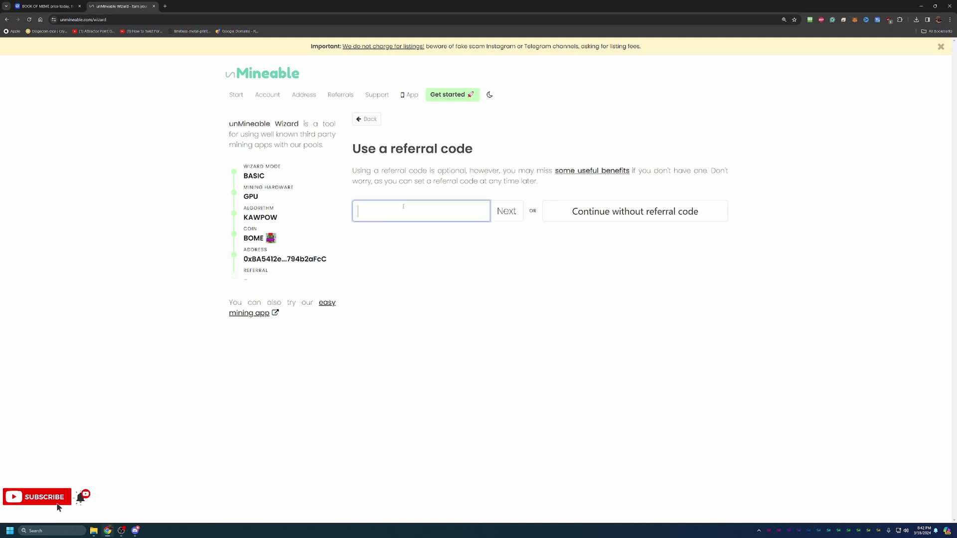
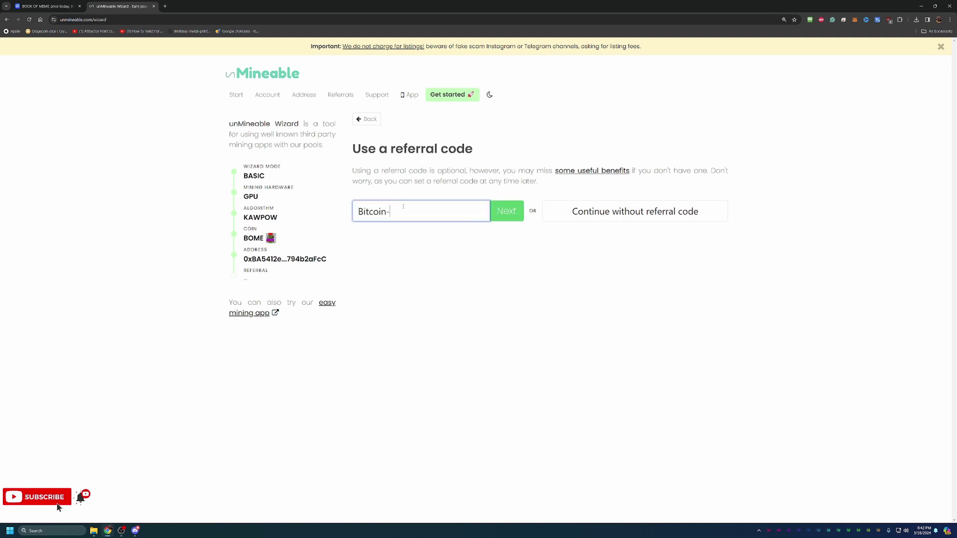
pyautogui.click(506, 209)
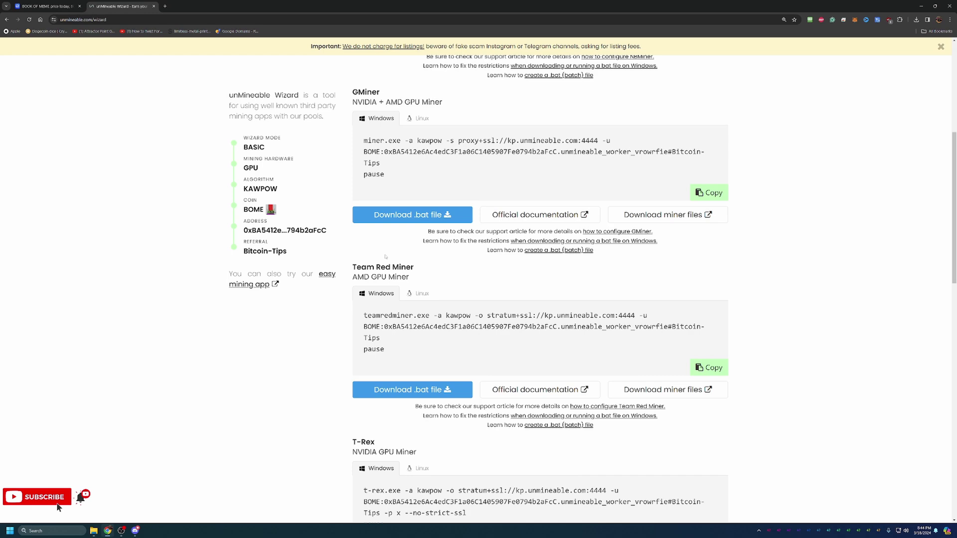
# Scroll the unMineable Start mining! page back up to the GMiner command
pyautogui.scroll(2, 471, 281)
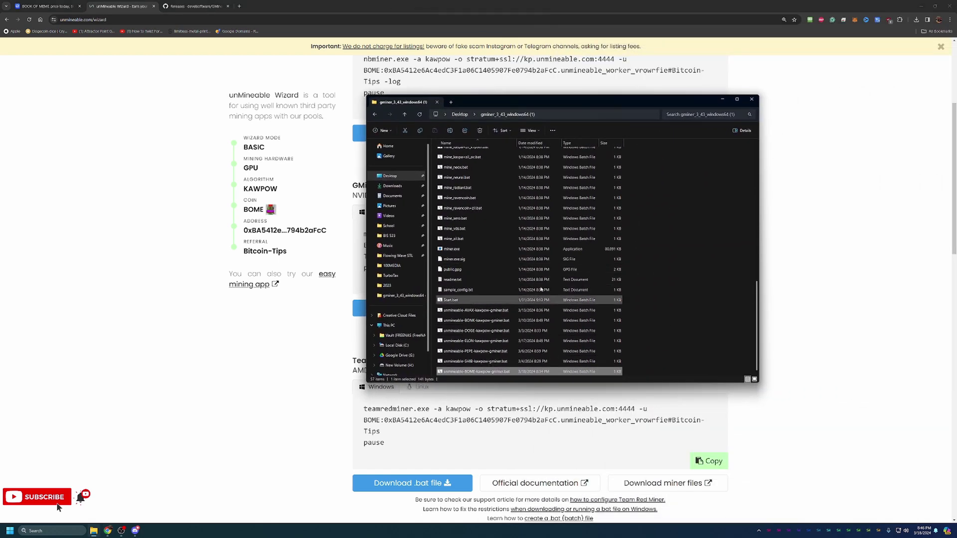
# Launch unmineable-BOME-kawpow-gminer.bat and expand the SmartScreen warning's details
pyautogui.scroll(7, 550, 246)
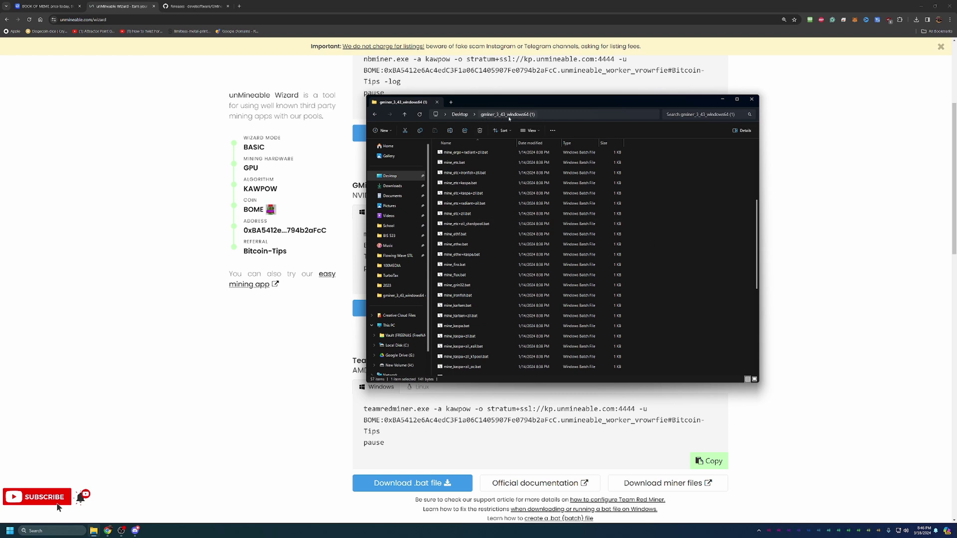
pyautogui.scroll(-7, 545, 263)
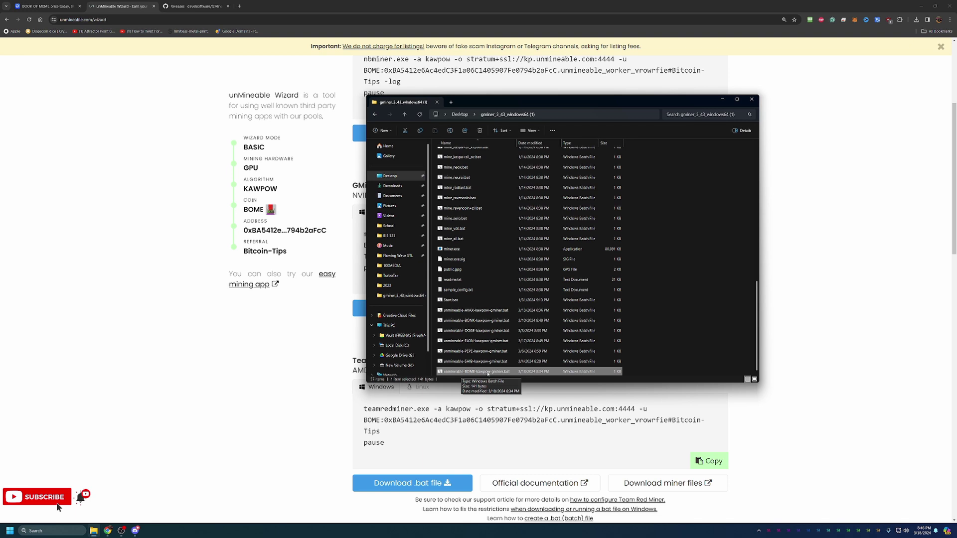
pyautogui.doubleClick(488, 372)
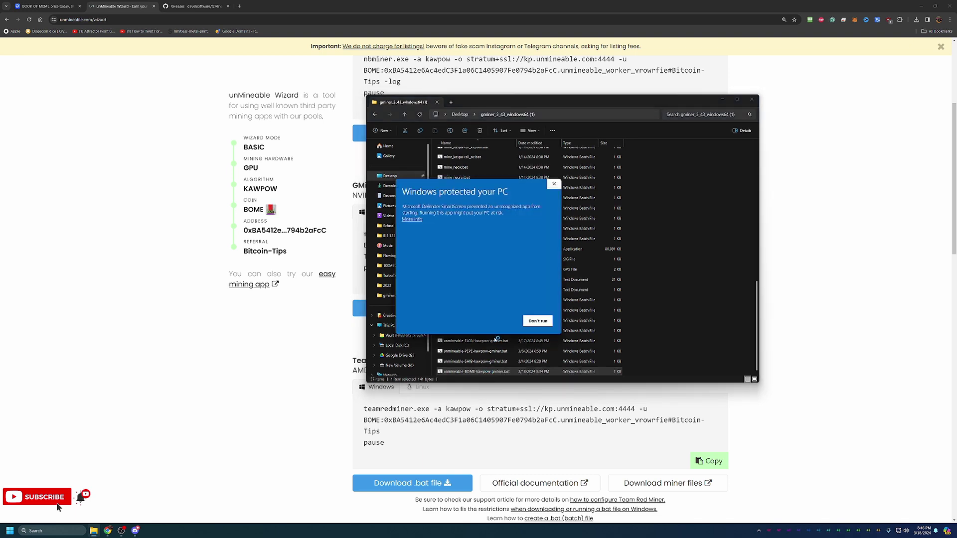
pyautogui.click(411, 221)
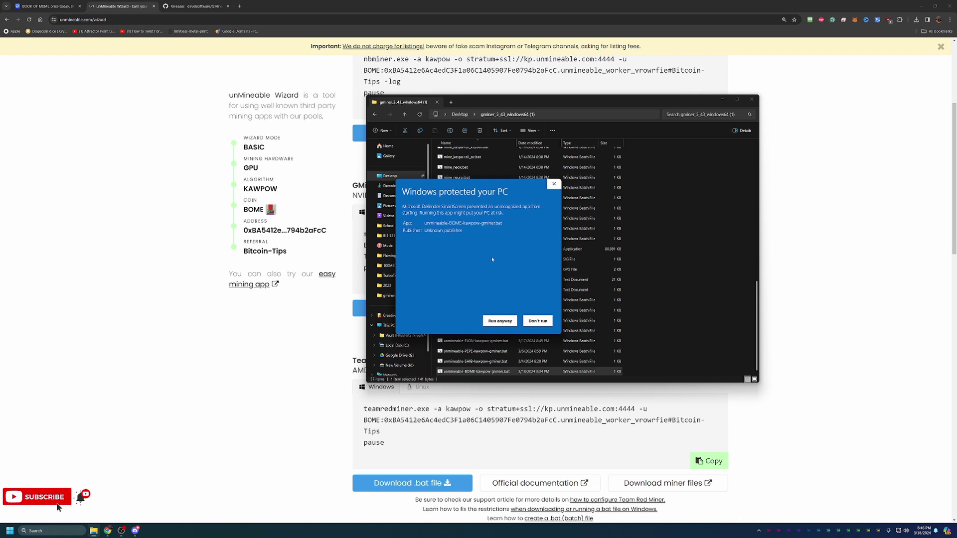
# Run the batch file anyway, close File Explorer and switch back to the unMineable wizard page
pyautogui.click(503, 322)
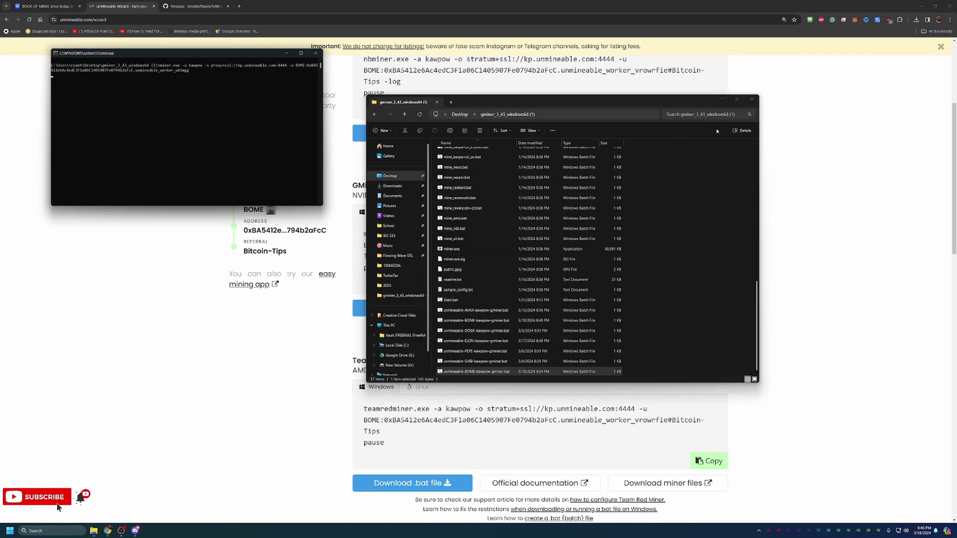
pyautogui.click(752, 100)
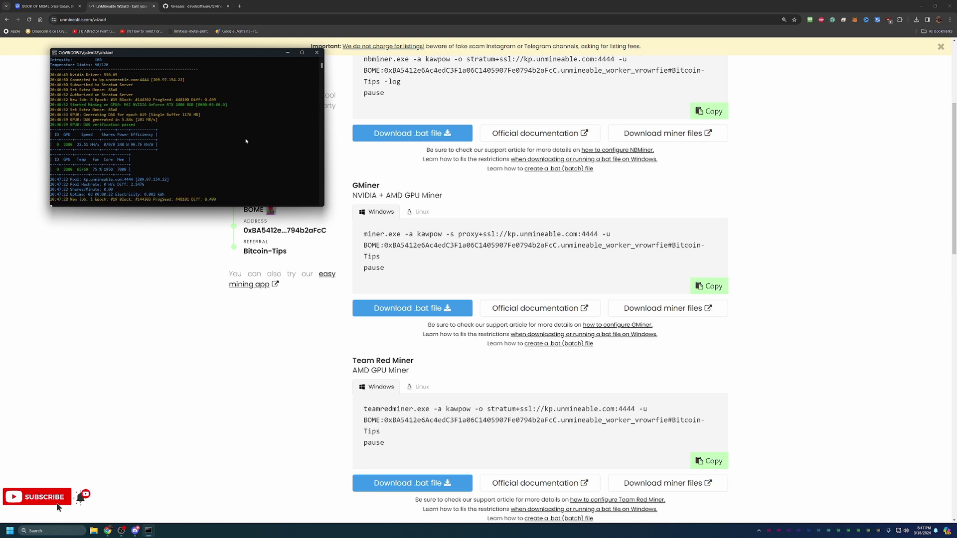
pyautogui.hotkey('alt', 'Tab')
pyautogui.scroll(4, 288, 106)
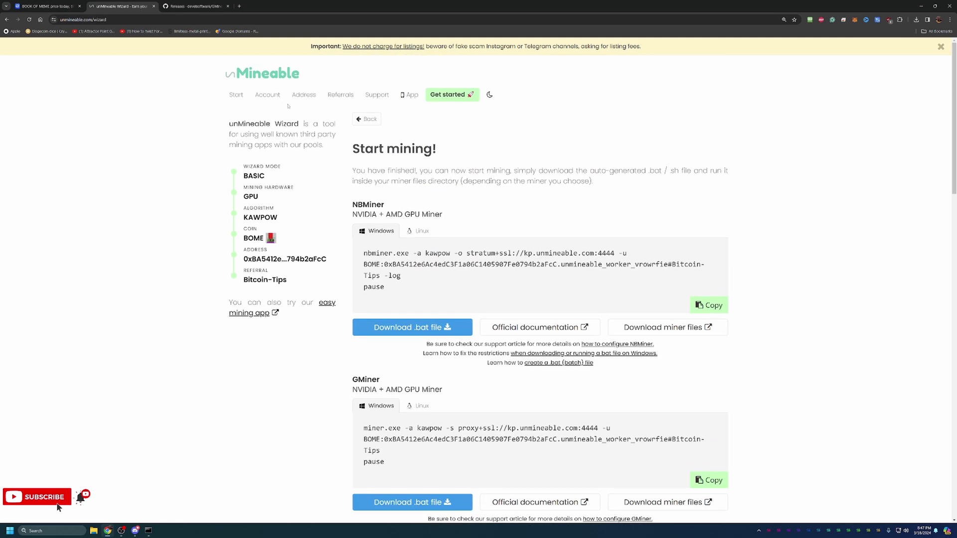
# Look up BOME stats for the pasted wallet address and open its Workers tab
pyautogui.click(304, 95)
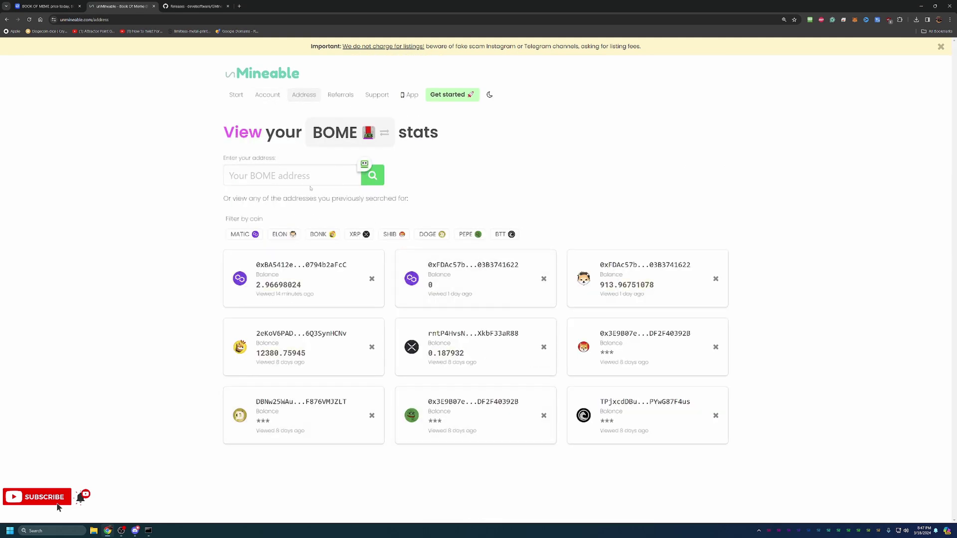
pyautogui.click(351, 181)
pyautogui.hotkey('ctrl', 'v')
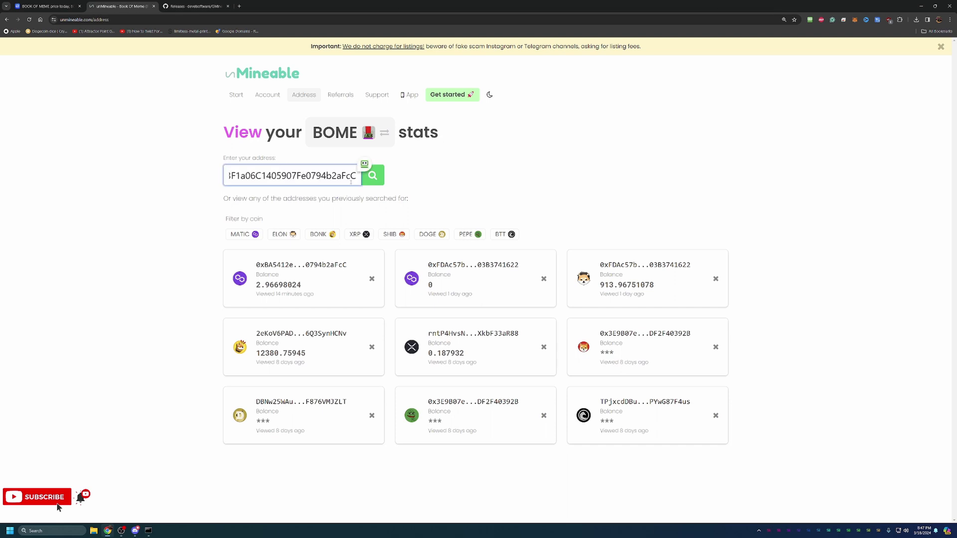
pyautogui.click(373, 175)
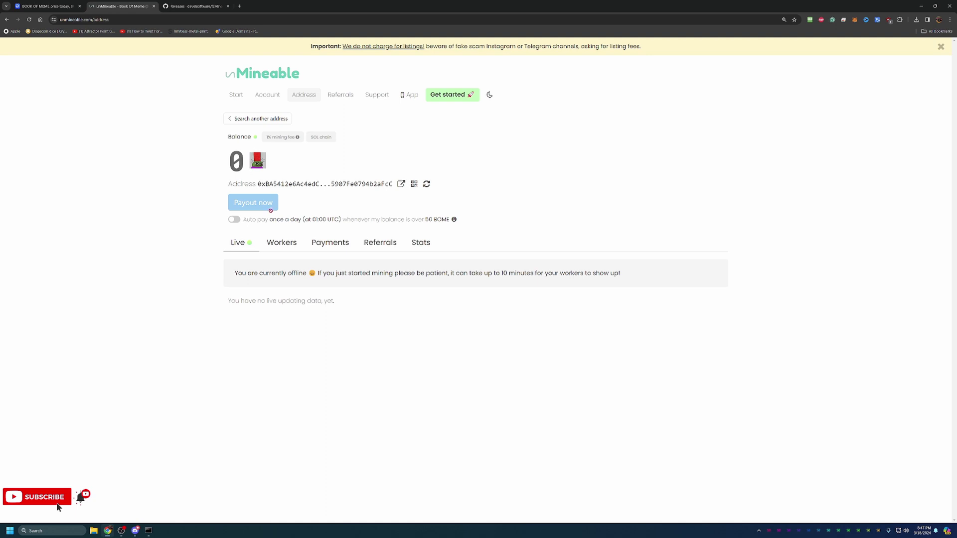
pyautogui.click(282, 243)
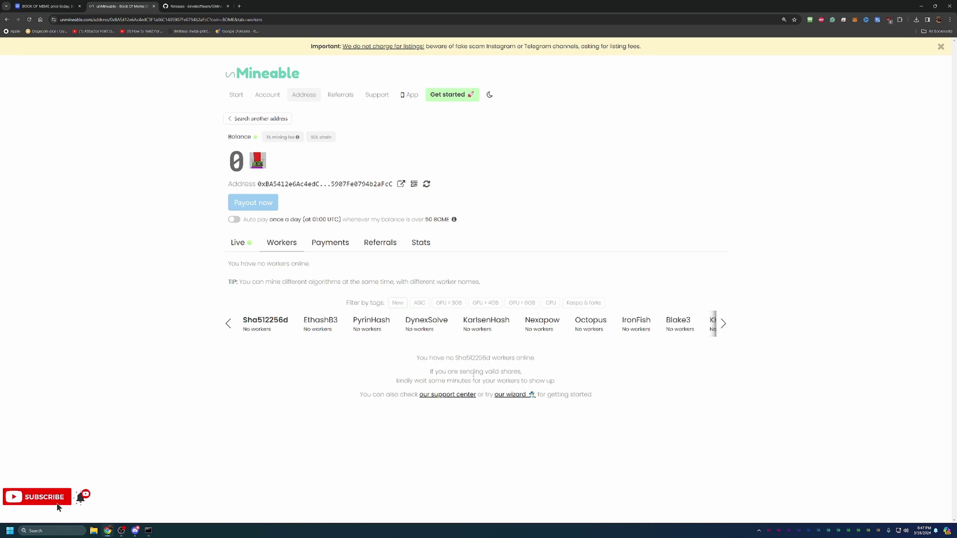
# Restore the GMiner console from the taskbar and close it to stop mining BOME
pyautogui.click(152, 530)
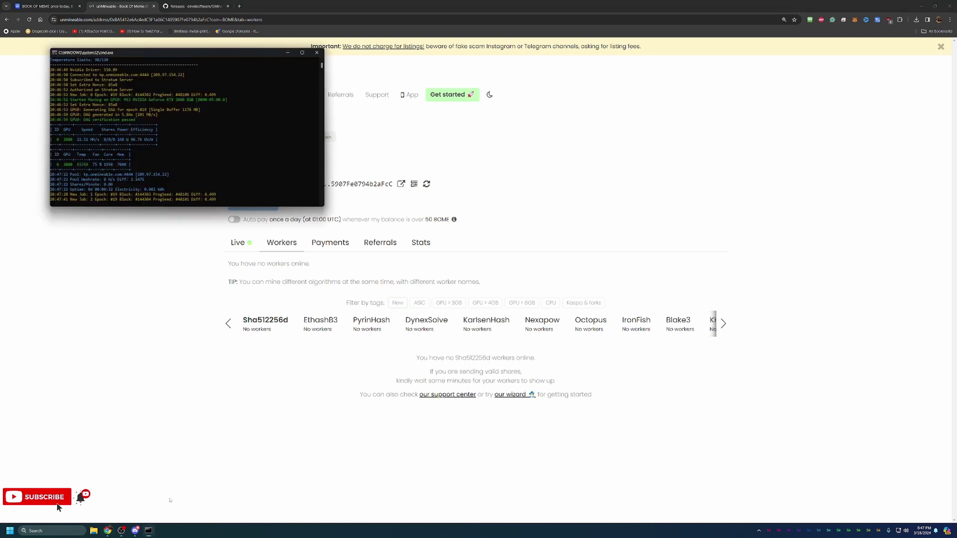
pyautogui.click(317, 53)
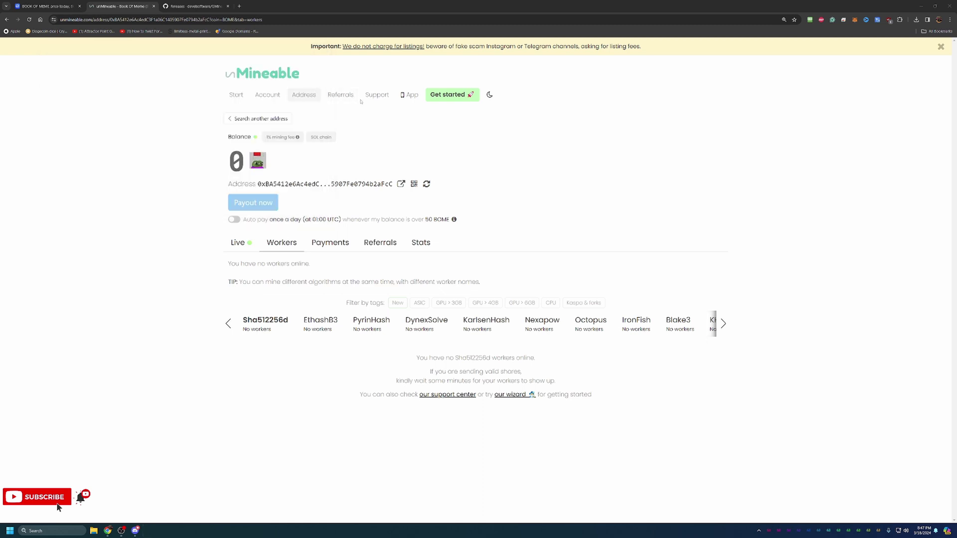